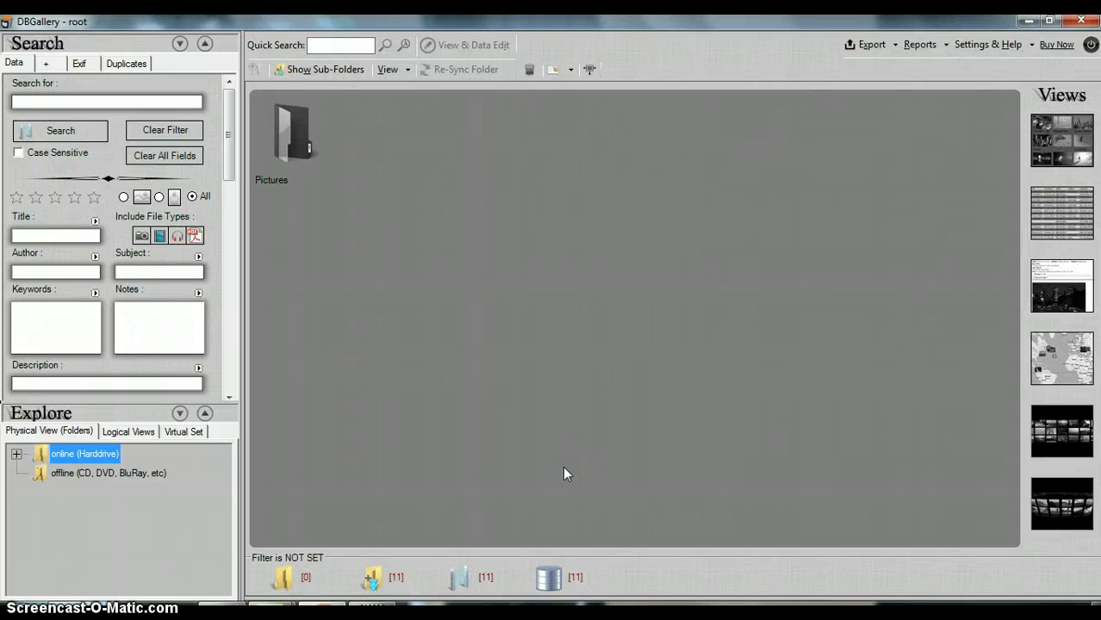
Try out the Title, Author, Keywords, Subject and Notes search fields.
{"action": "left_click", "coordinate": [48, 235]}
{"action": "left_click", "coordinate": [43, 270]}
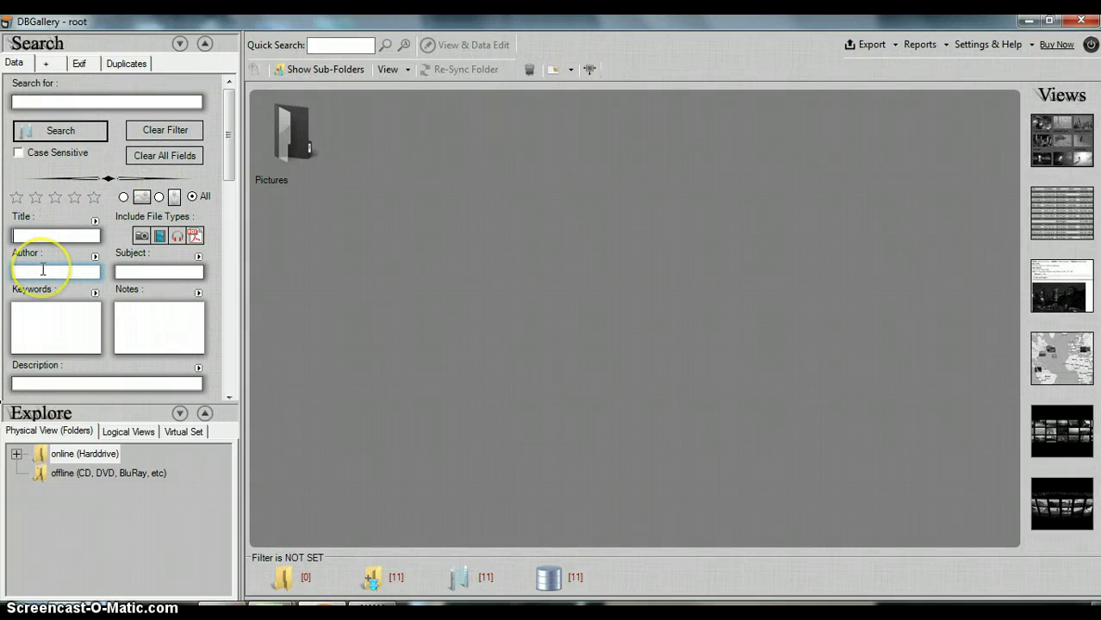
{"action": "left_click", "coordinate": [40, 299]}
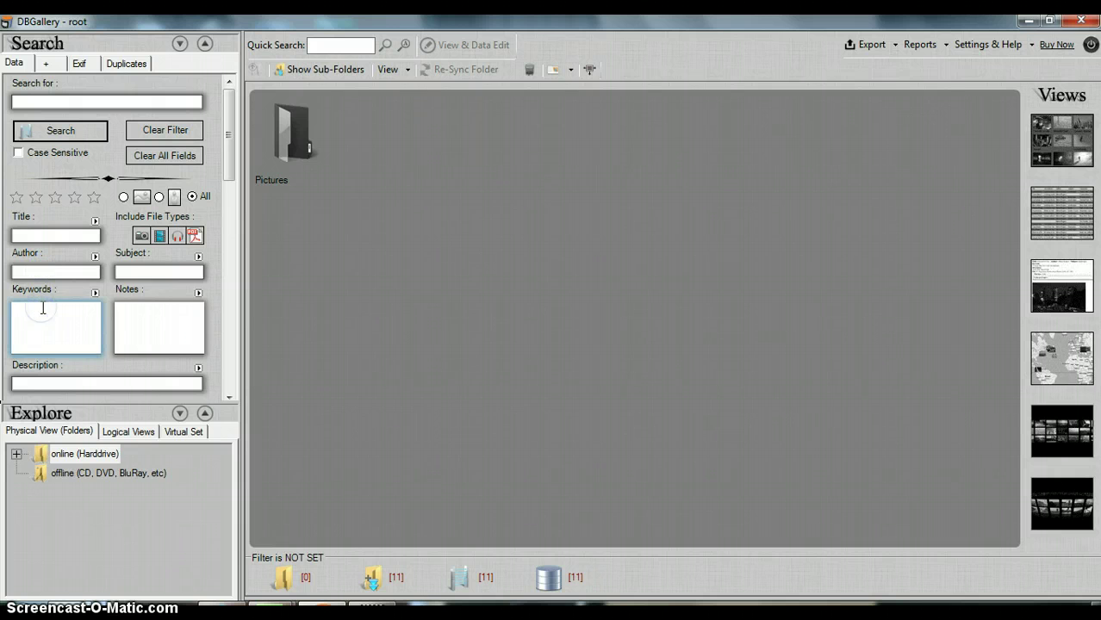
{"action": "left_click", "coordinate": [176, 270]}
{"action": "left_click", "coordinate": [170, 317]}
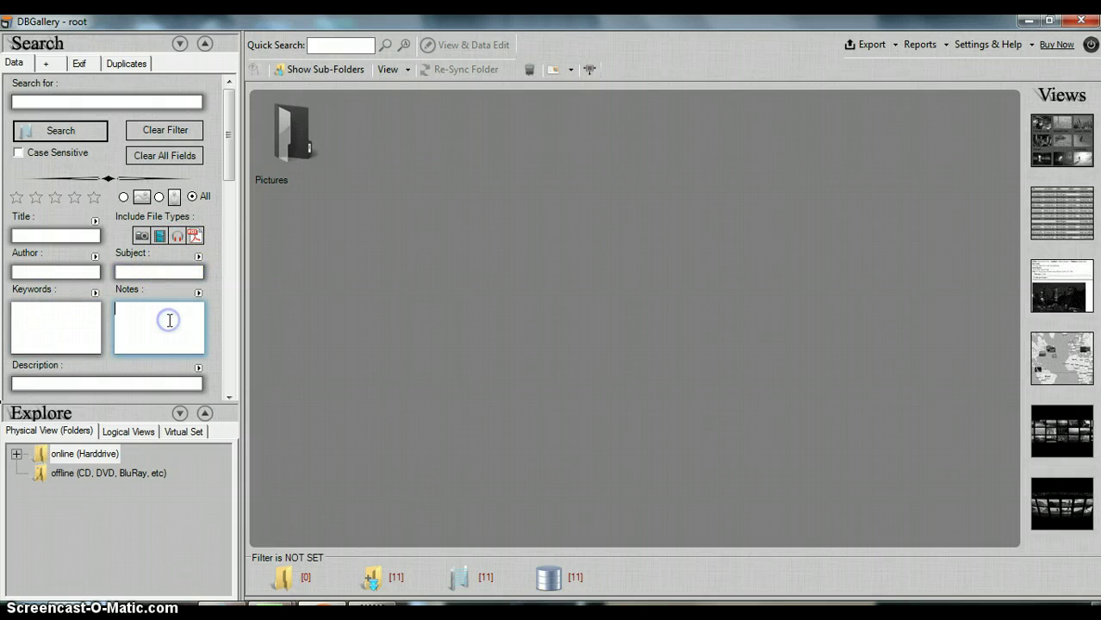
{"action": "left_click", "coordinate": [75, 273]}
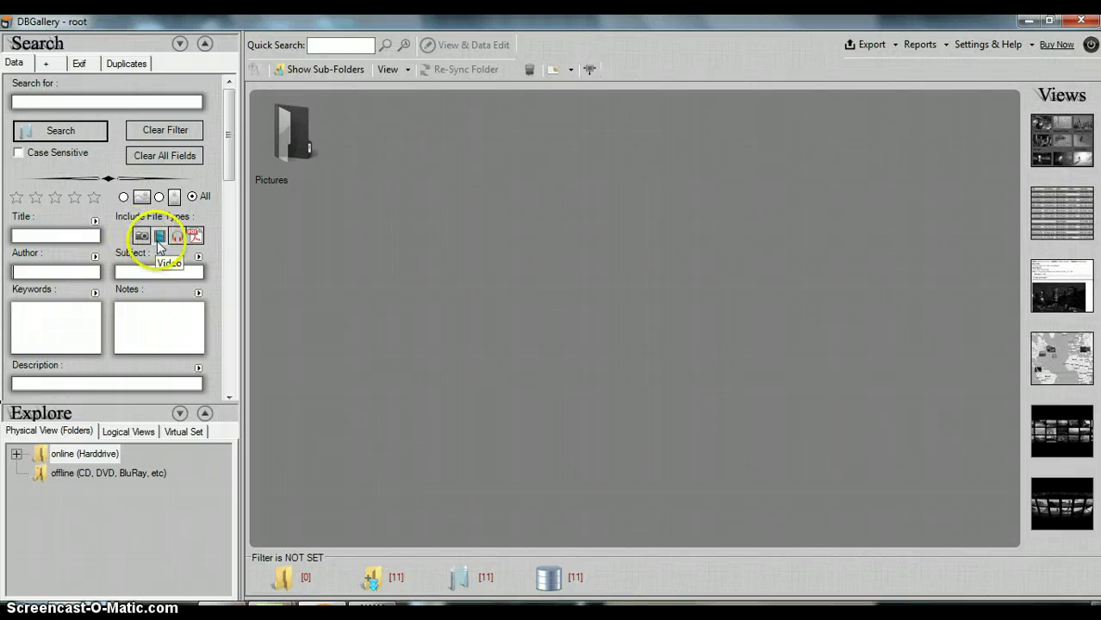
Expand online (Harddrive) in the Physical View tree to reveal Pictures and Web Easy.
{"action": "left_click", "coordinate": [178, 239]}
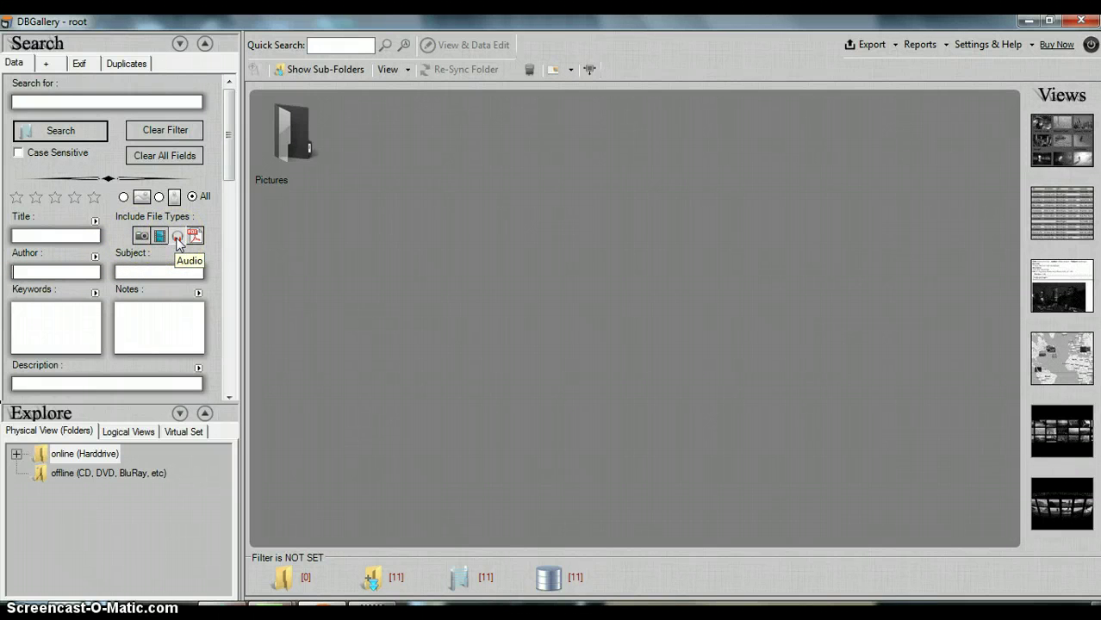
{"action": "left_click", "coordinate": [193, 240]}
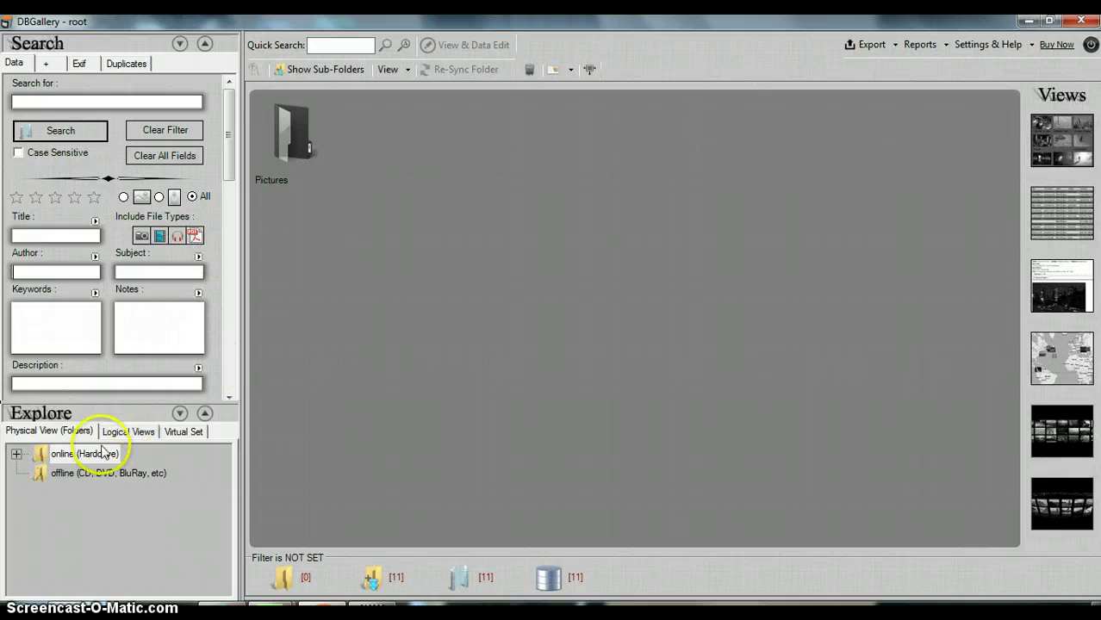
{"action": "left_click", "coordinate": [18, 454]}
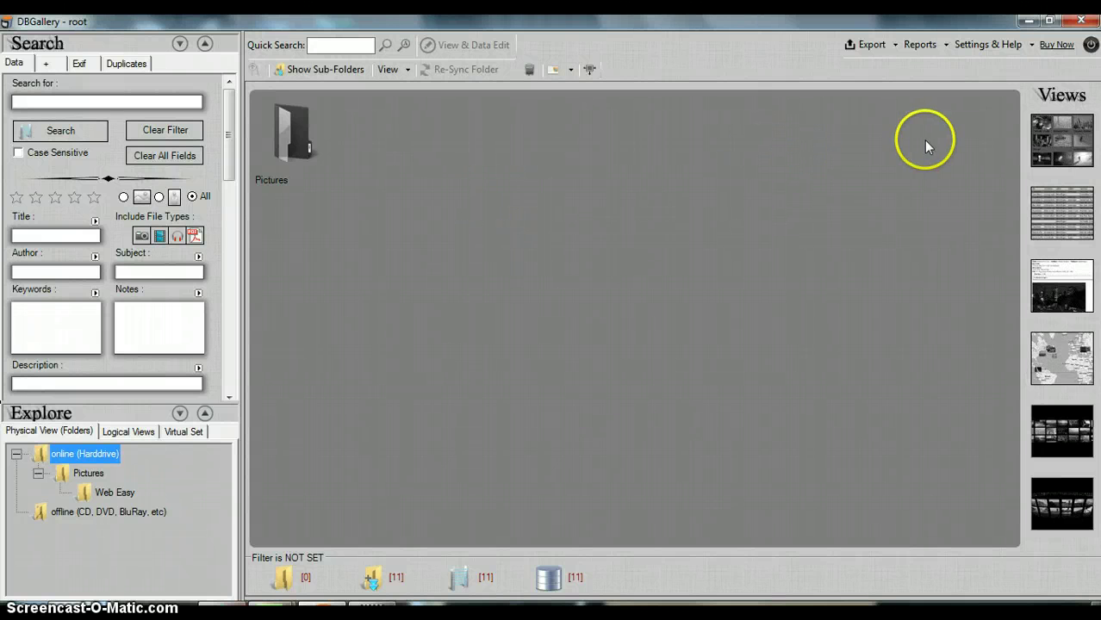
Open the Settings & Help menu listing configuration, licensing, training videos and user guide.
{"action": "left_click", "coordinate": [969, 52]}
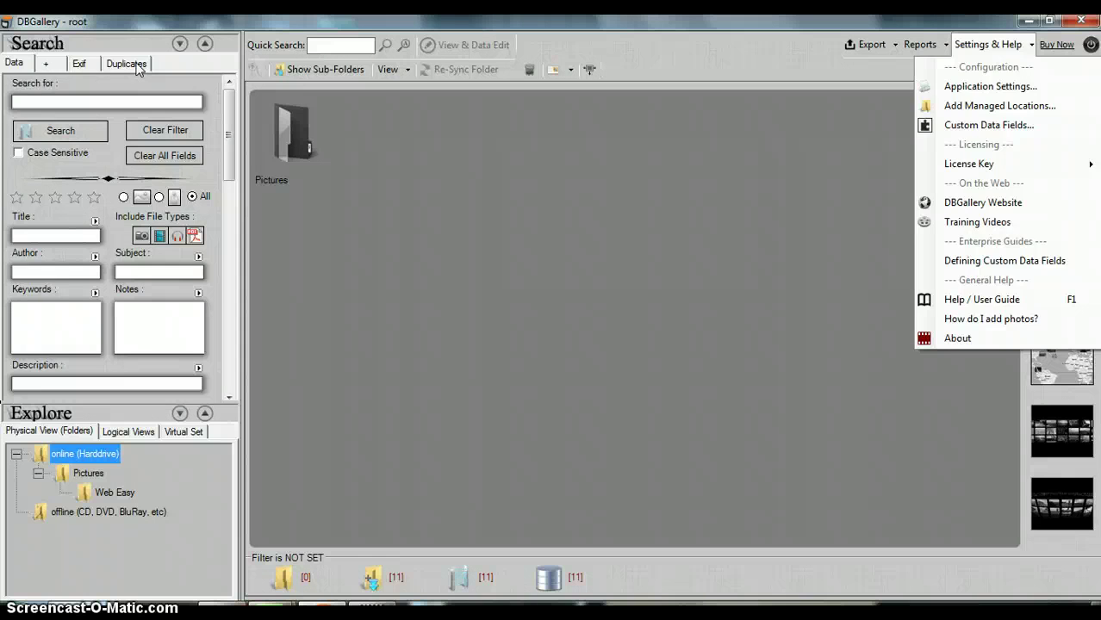
Run Search for Duplicates on the Duplicates tab and dismiss the 'No Duplicate Images Found' message.
{"action": "left_click", "coordinate": [138, 68]}
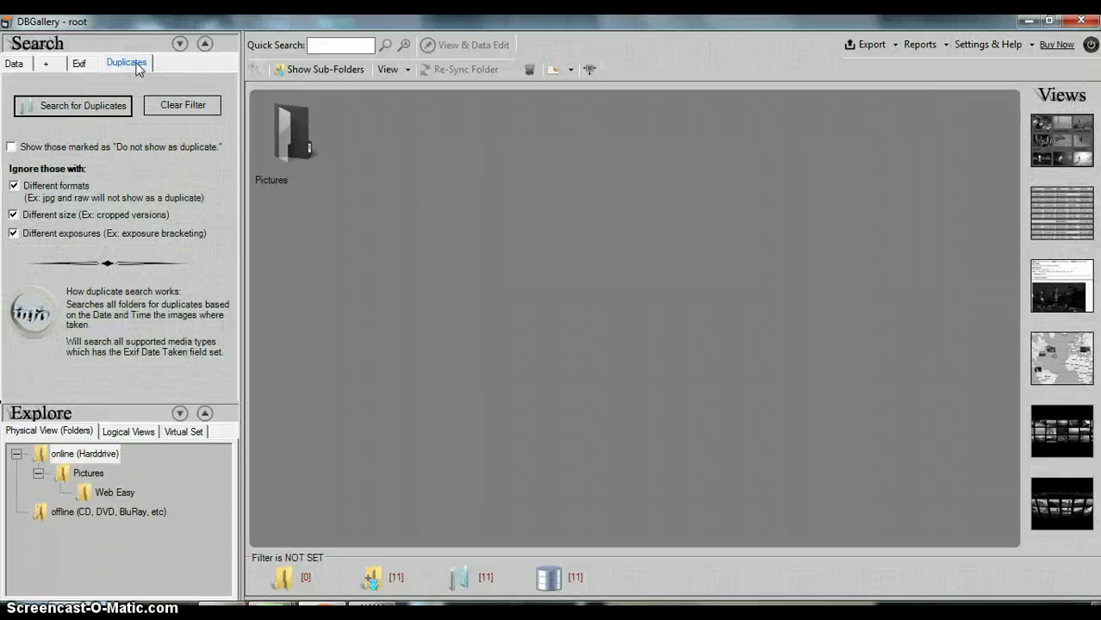
{"action": "left_click", "coordinate": [99, 105]}
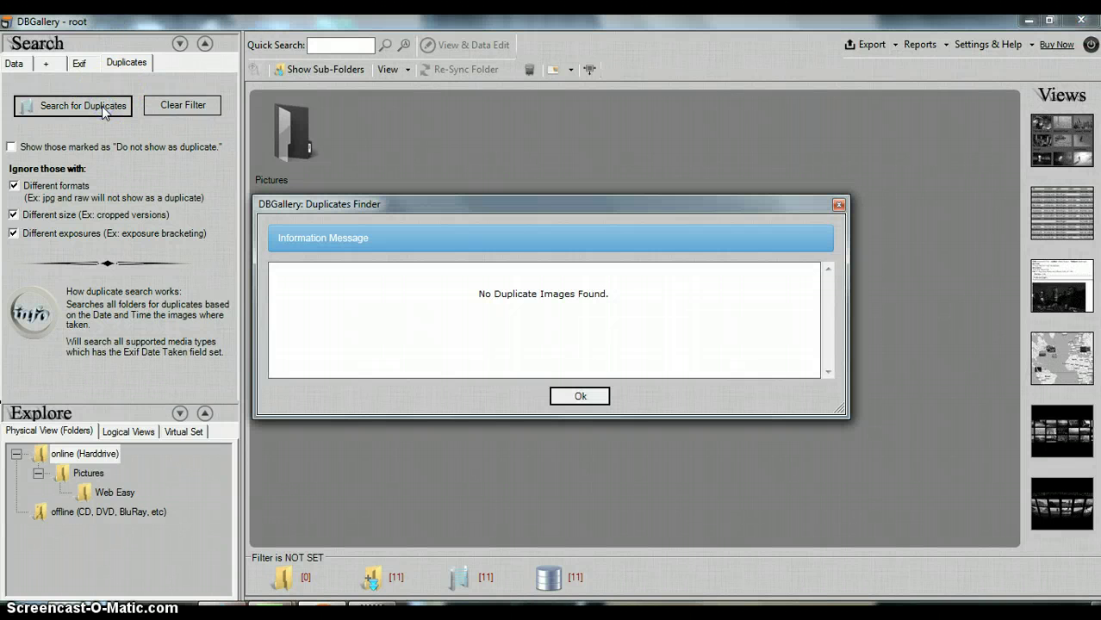
{"action": "left_click", "coordinate": [581, 398]}
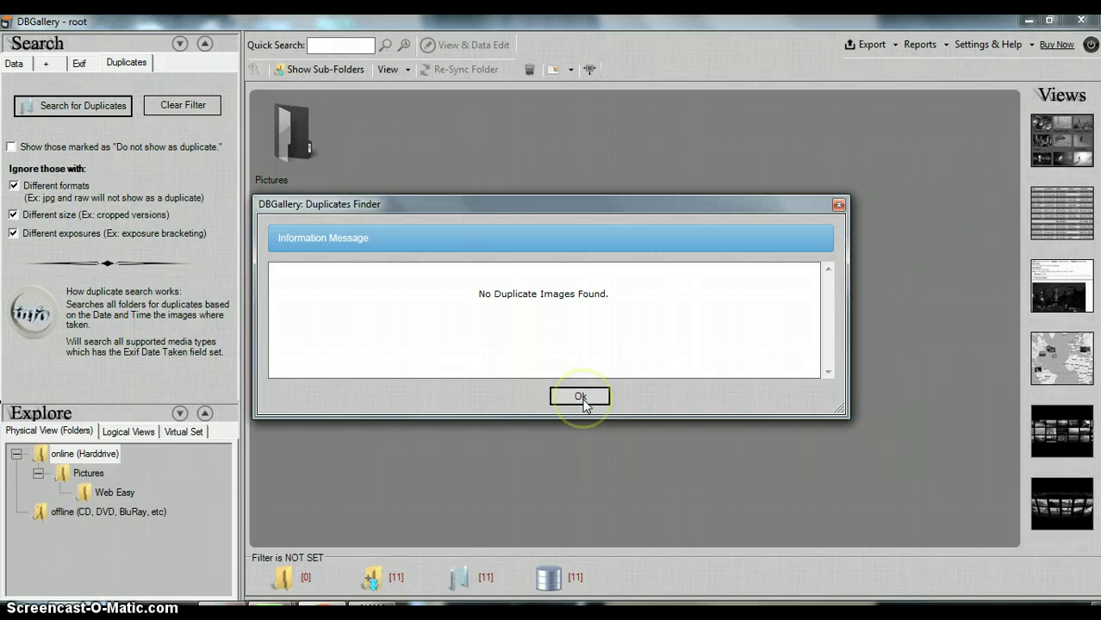
{"action": "left_click", "coordinate": [581, 400]}
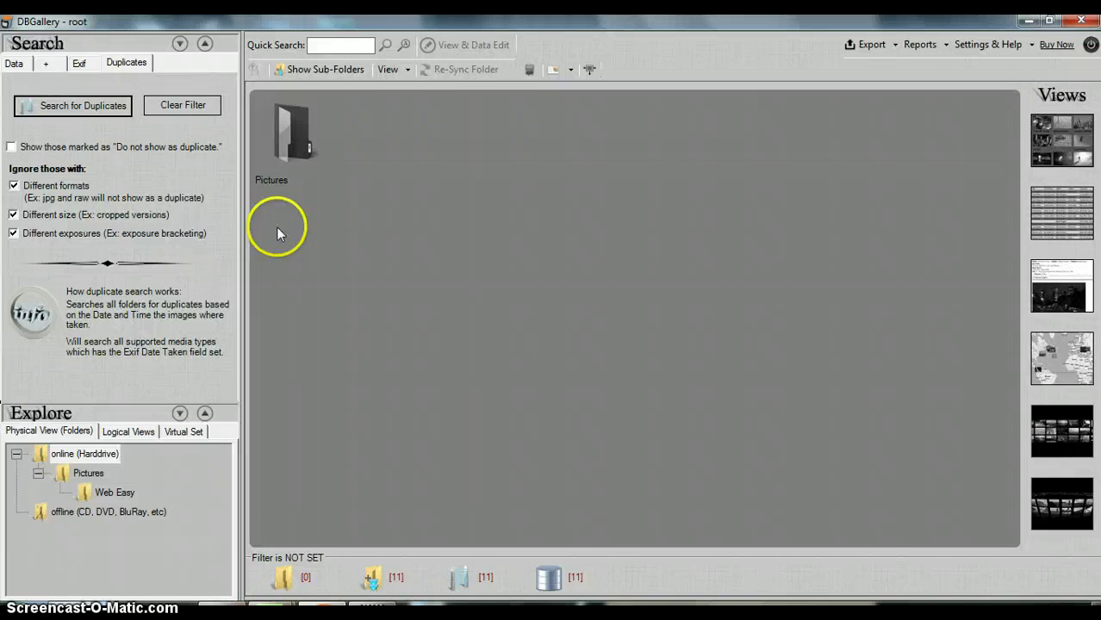
Review the Exif camera-setting filters, then return to the Data search fields.
{"action": "left_click", "coordinate": [76, 65]}
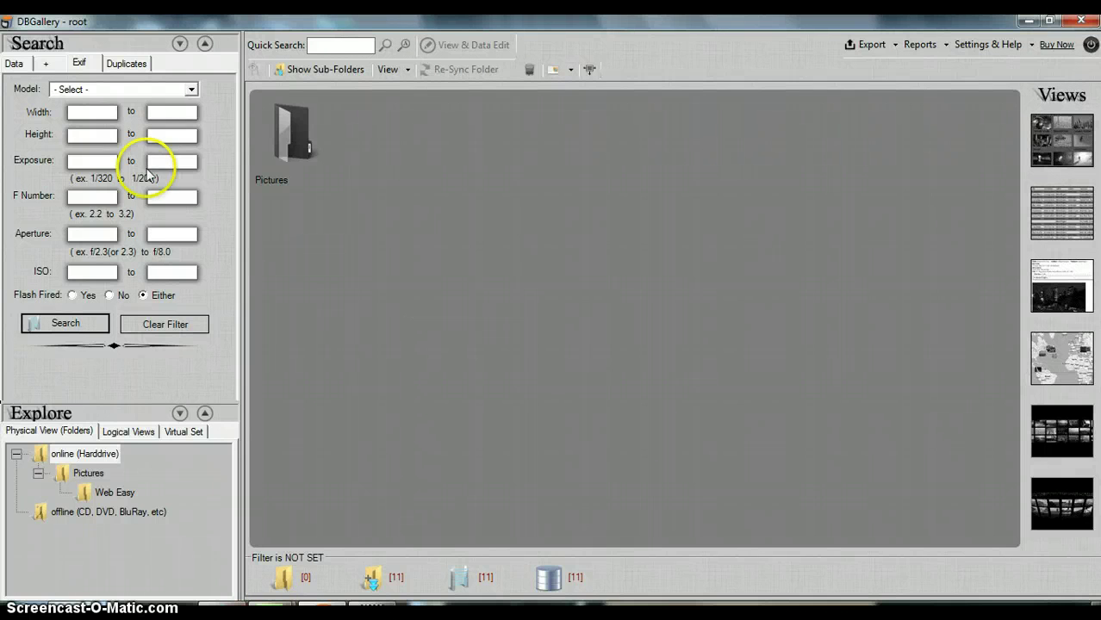
{"action": "left_click", "coordinate": [14, 62]}
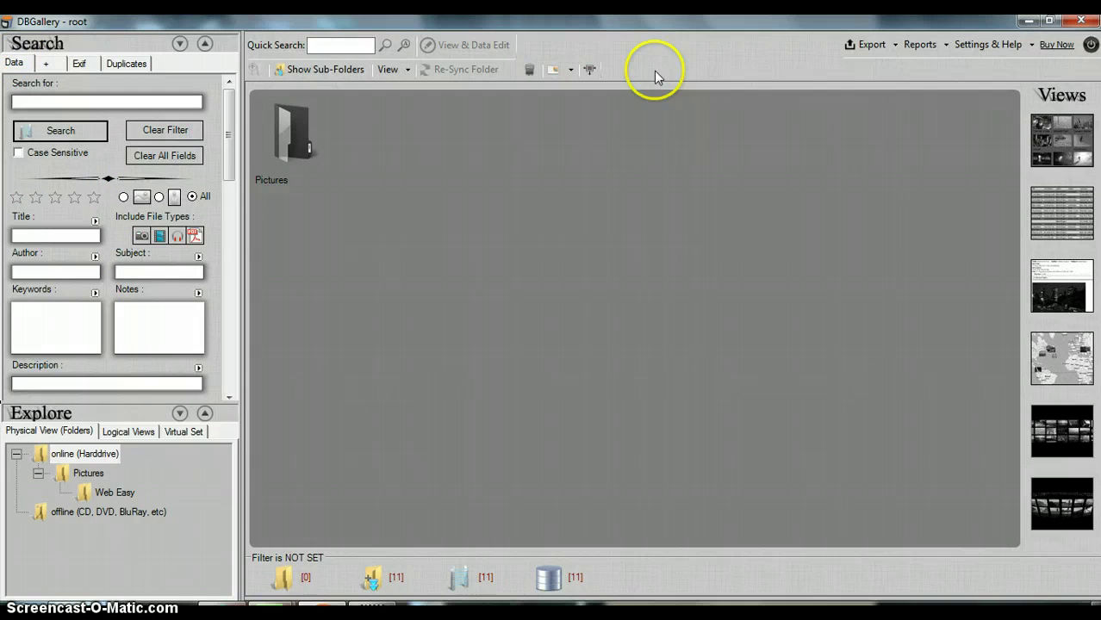
{"action": "left_click", "coordinate": [894, 46]}
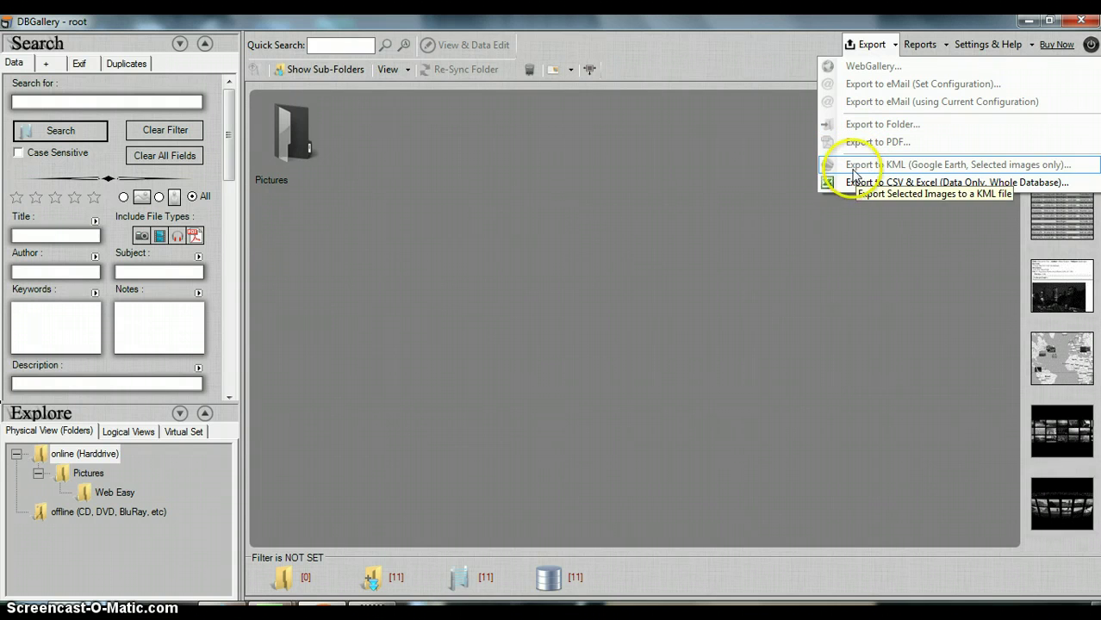
{"action": "left_click", "coordinate": [852, 189]}
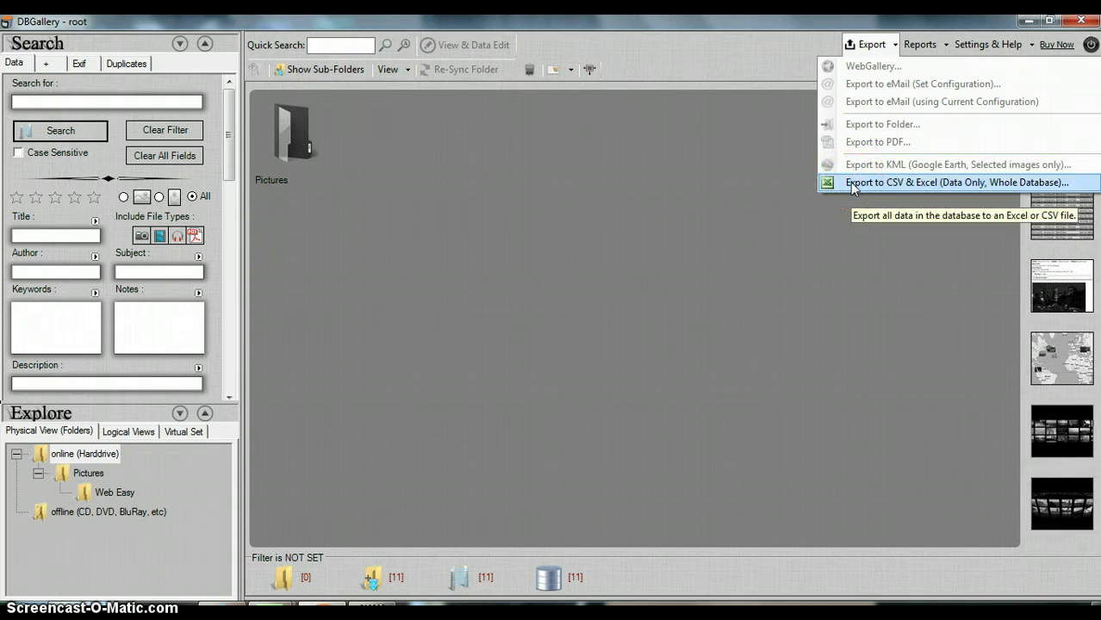
{"action": "left_click", "coordinate": [863, 277]}
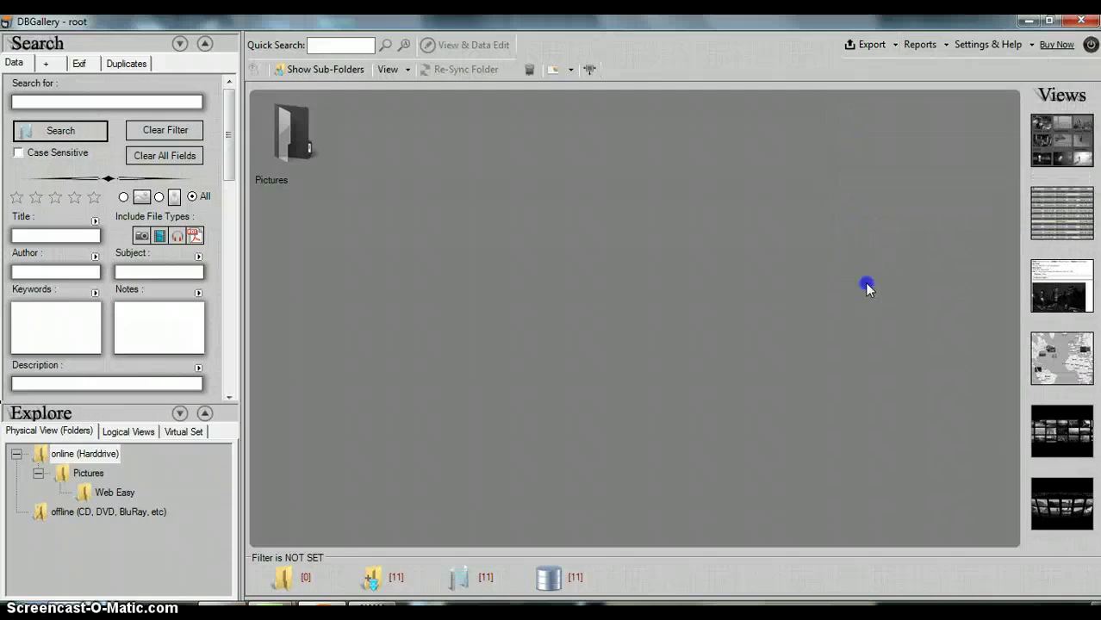
Open the Pictures folder in the gallery and pick the first layout in the Views panel.
{"action": "double_click", "coordinate": [330, 131]}
{"action": "left_click", "coordinate": [655, 278]}
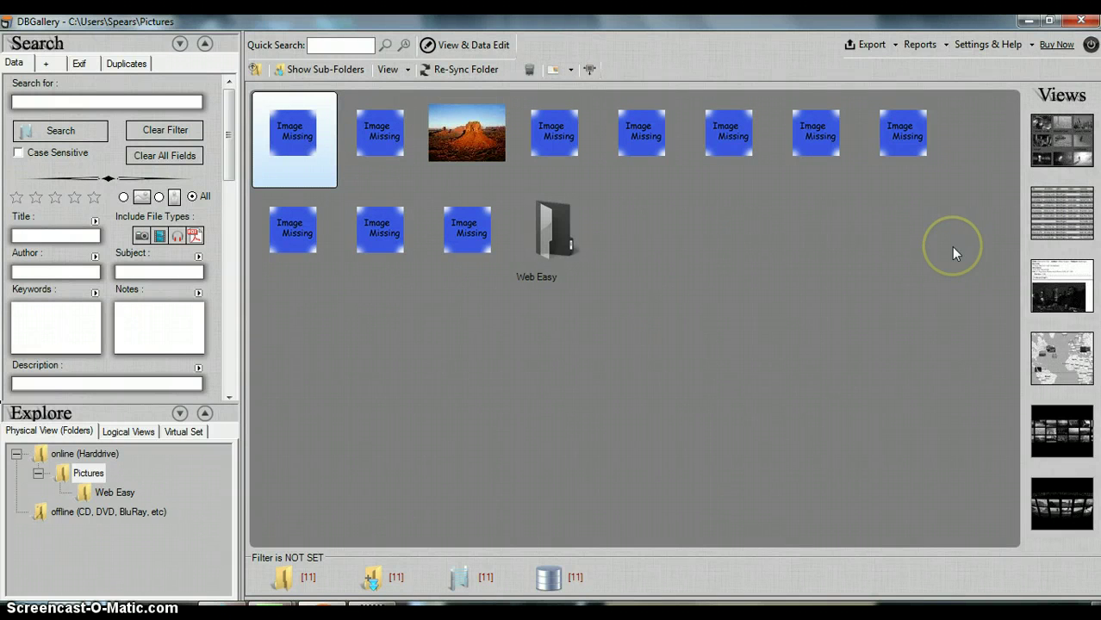
{"action": "left_click", "coordinate": [1075, 153]}
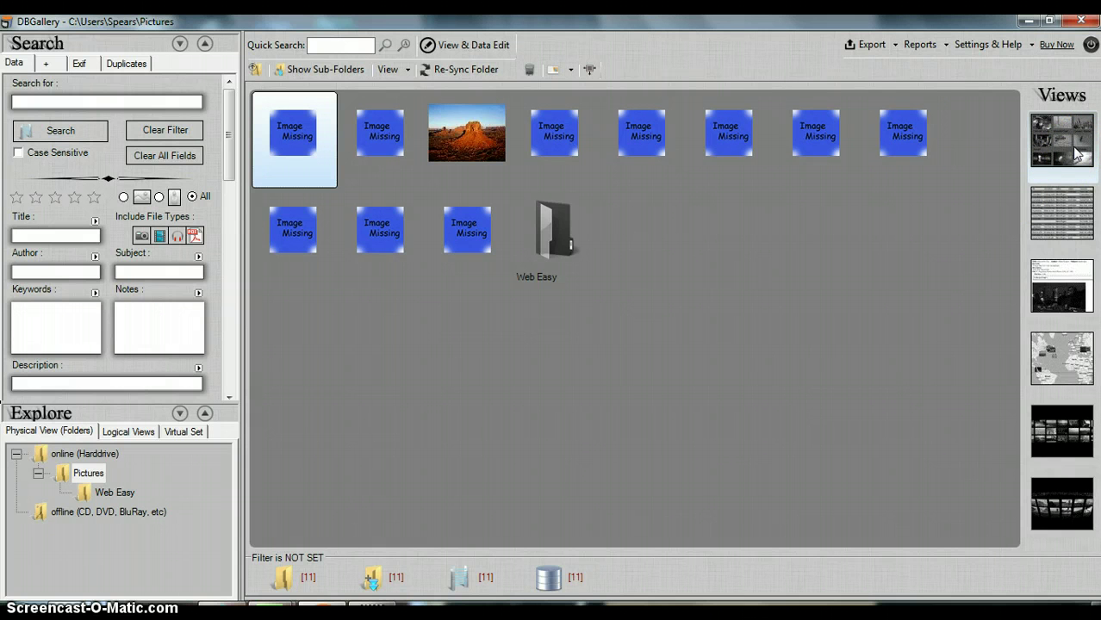
{"action": "left_click", "coordinate": [1072, 155]}
Switch through Raw Data View, Full Data View and Map View, which reports no GPS coordinates.
{"action": "left_click", "coordinate": [1059, 217]}
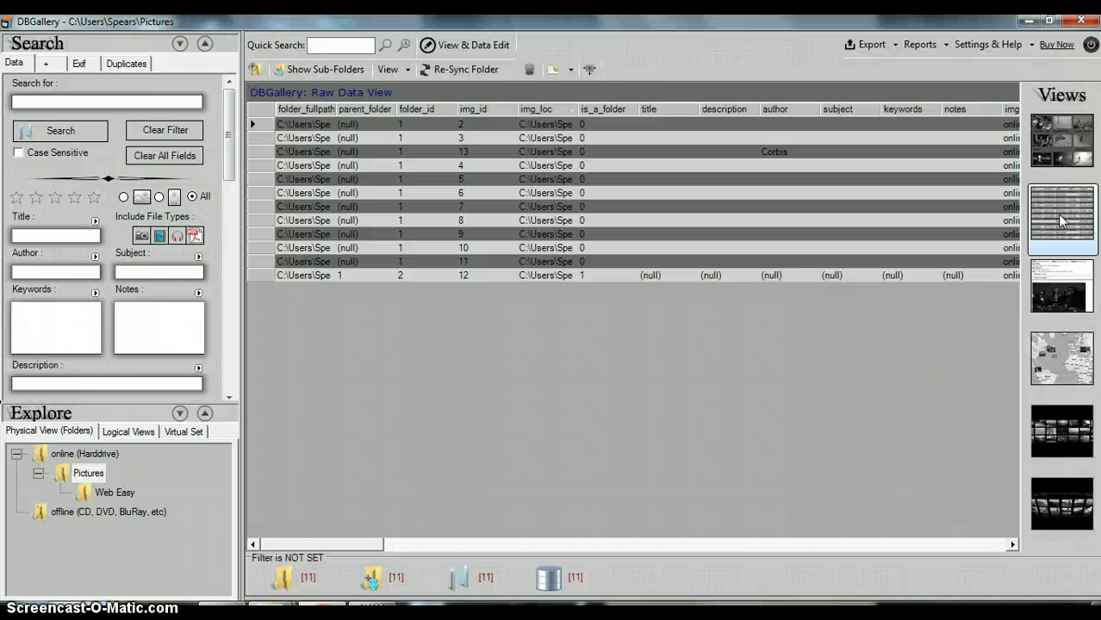
{"action": "left_click", "coordinate": [1057, 280]}
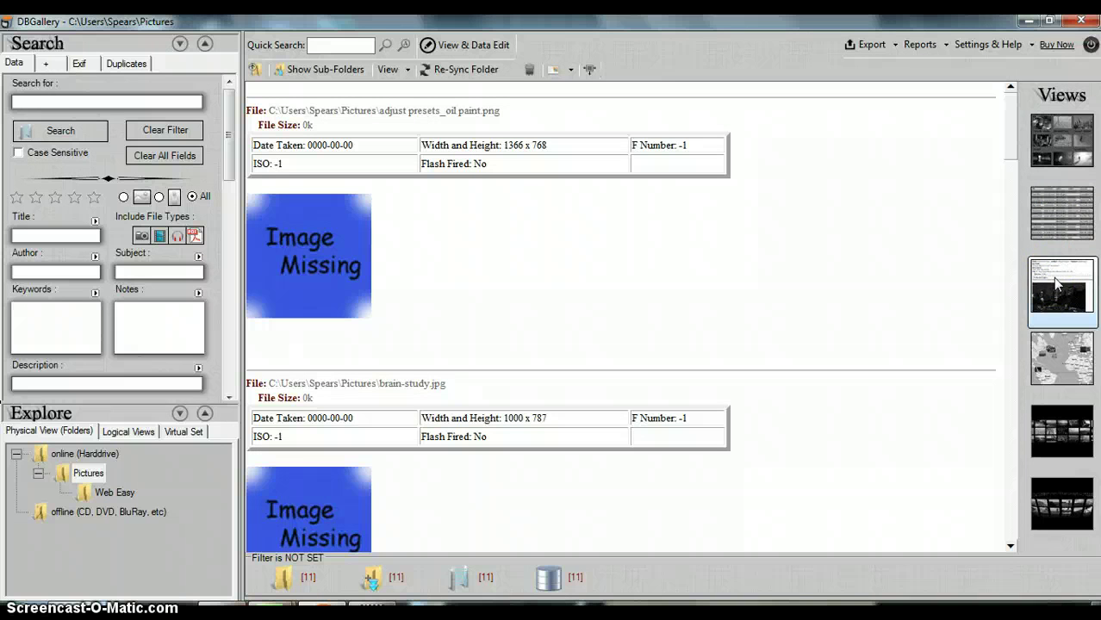
{"action": "left_click", "coordinate": [1054, 367]}
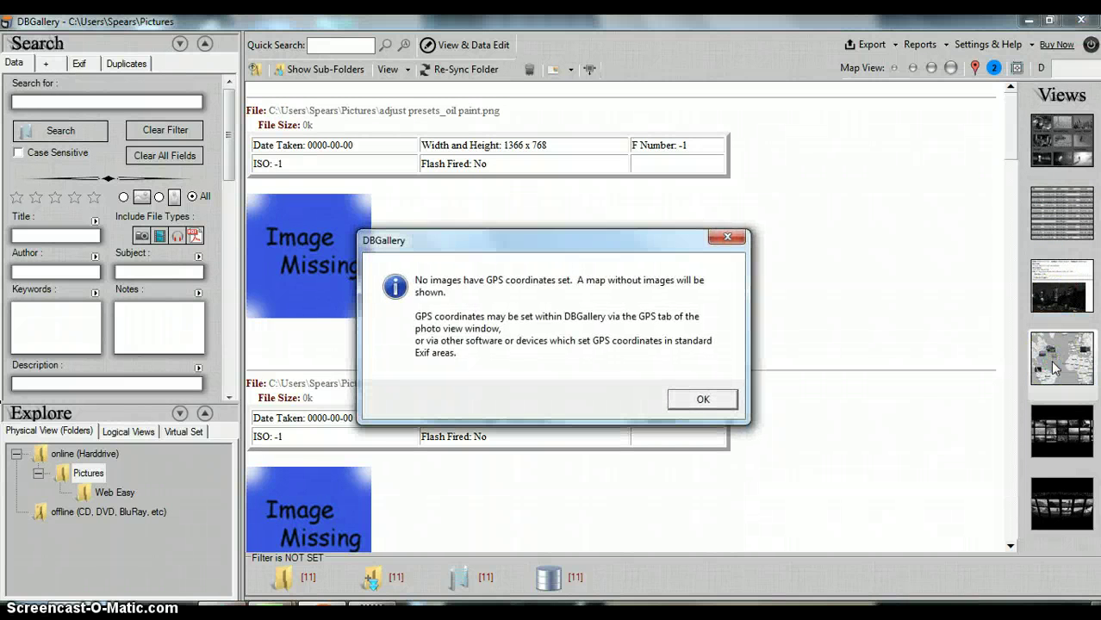